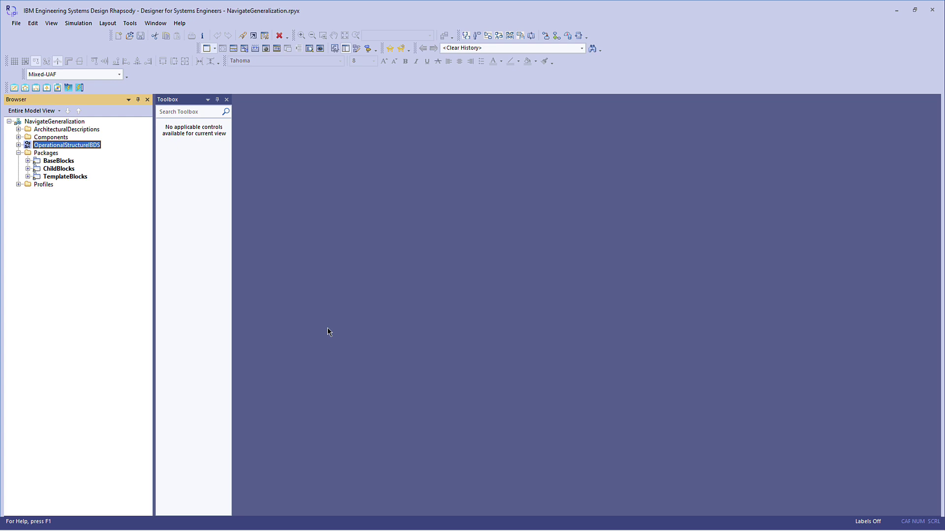
Step: Expand ChildBlocks, block B2 and its Generalizations folder to list the generalization to B1
{"action": "left_click", "coordinate": [27, 168]}
{"action": "left_click", "coordinate": [47, 184]}
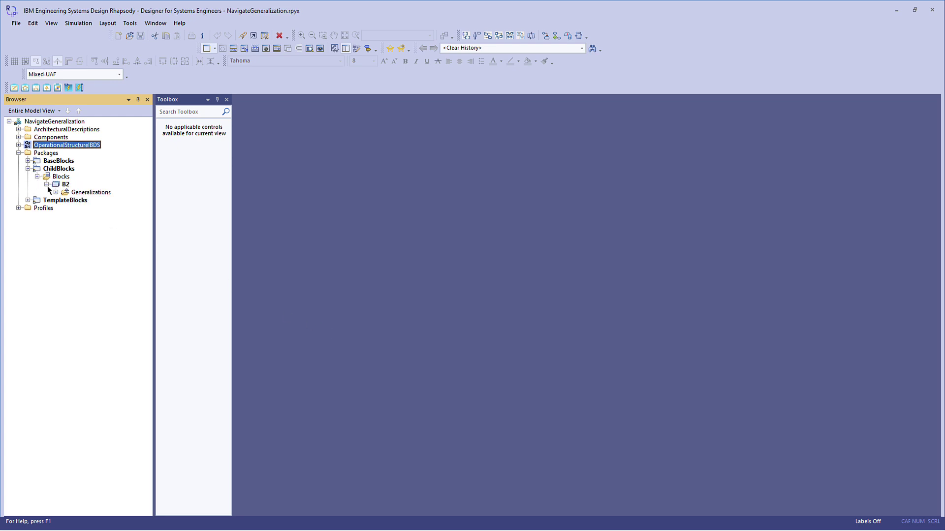
{"action": "left_click", "coordinate": [56, 192]}
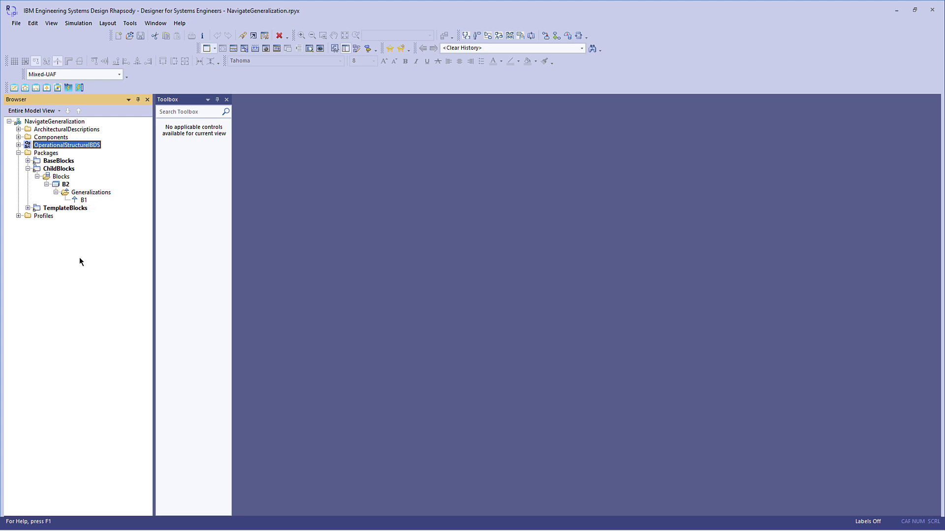
Step: Locate base block B1 in BaseBlocks from the generalization's Features dialog, then close both dialogs
{"action": "right_click", "coordinate": [89, 206]}
{"action": "left_click", "coordinate": [97, 206]}
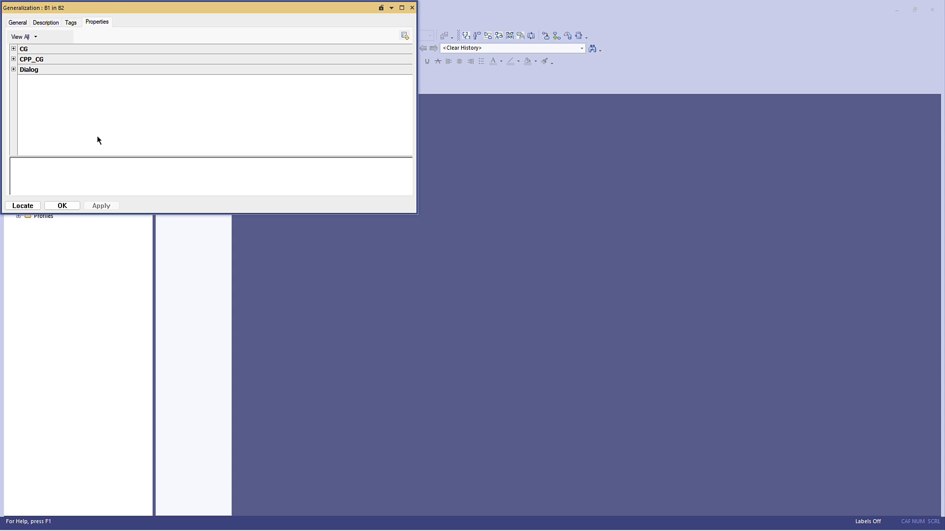
{"action": "left_click", "coordinate": [18, 22]}
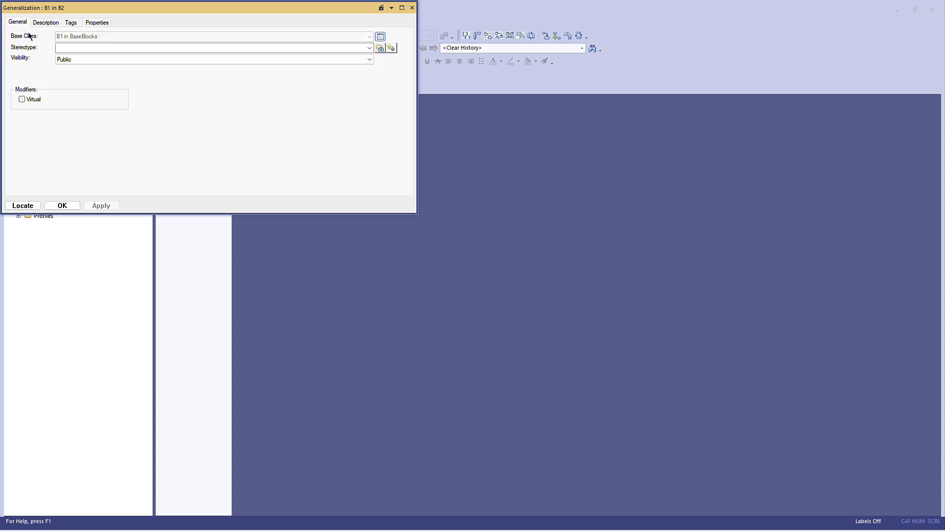
{"action": "left_click", "coordinate": [379, 38]}
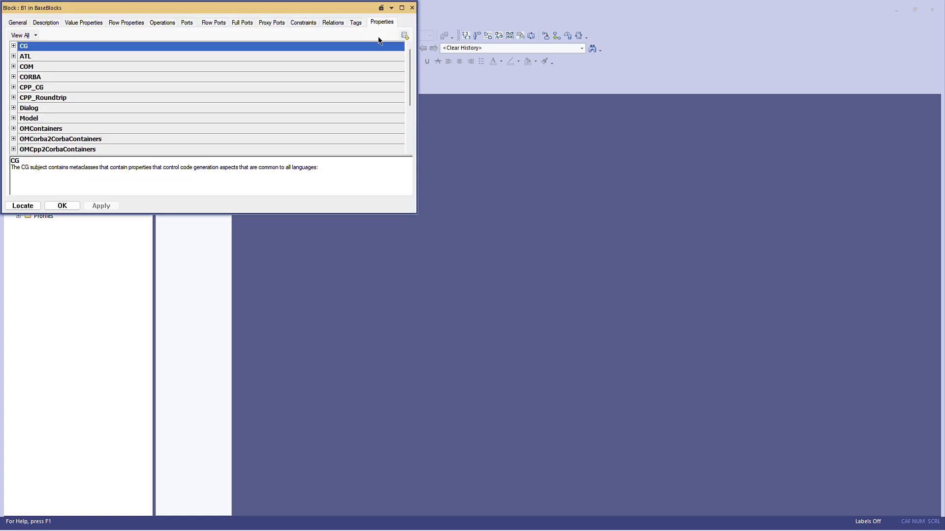
{"action": "left_click", "coordinate": [23, 206]}
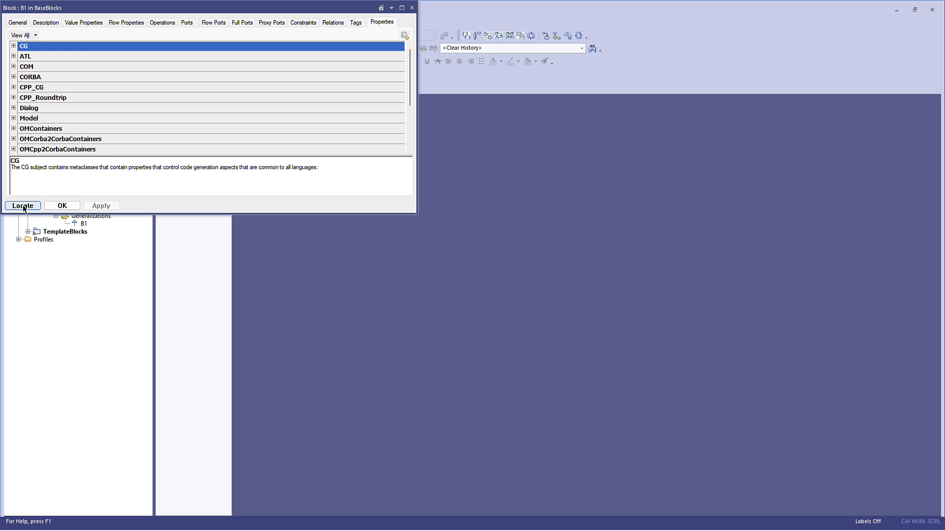
{"action": "left_click", "coordinate": [61, 207]}
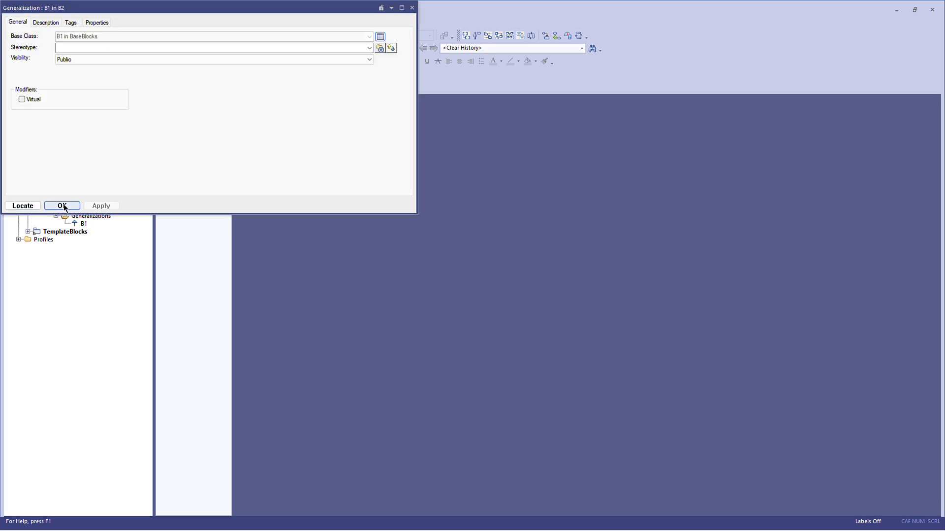
{"action": "left_click", "coordinate": [62, 206]}
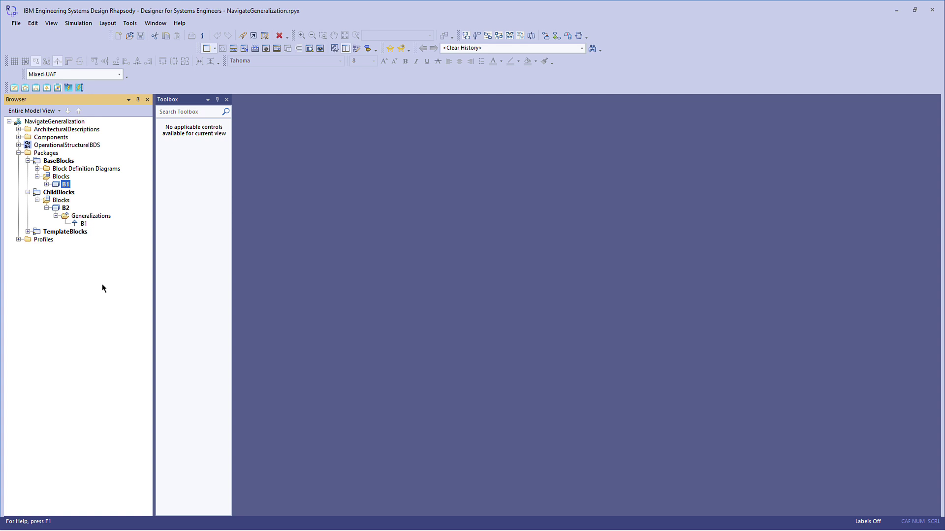
Step: Expand B1's Generalizations to show B0, and expand OperationalStructureIBDS to list its diagram
{"action": "left_click", "coordinate": [46, 184]}
{"action": "left_click", "coordinate": [55, 192]}
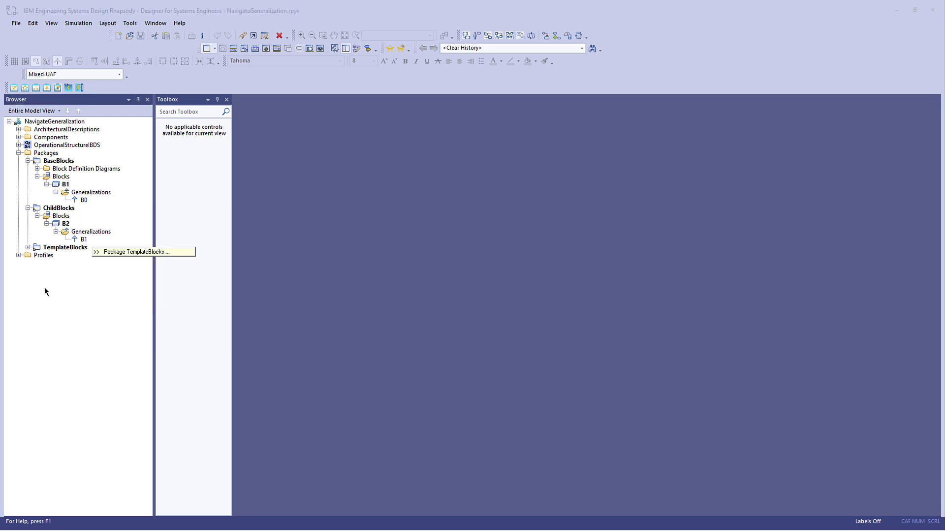
{"action": "left_click", "coordinate": [38, 317]}
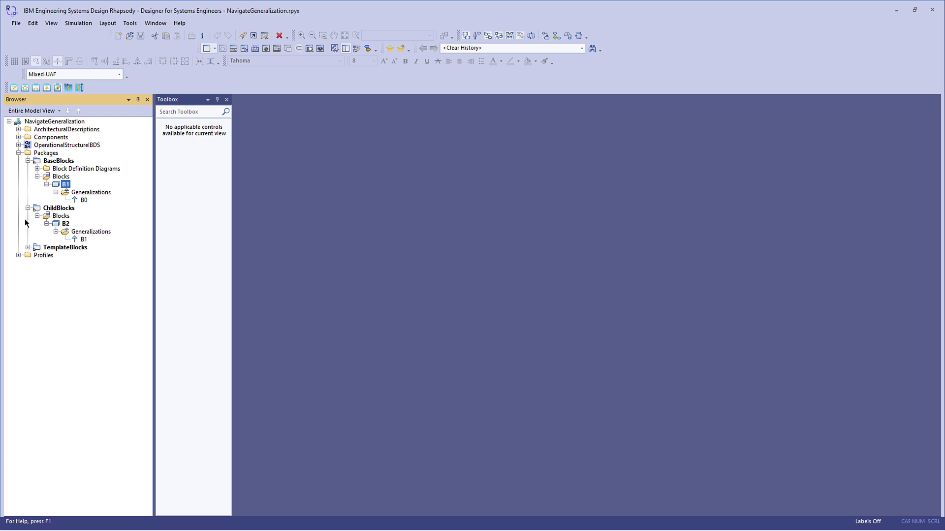
{"action": "left_click", "coordinate": [18, 145]}
Step: Open the Operational Mitigation diagram and scroll down to the OperationalMitigation stereotype
{"action": "double_click", "coordinate": [73, 153]}
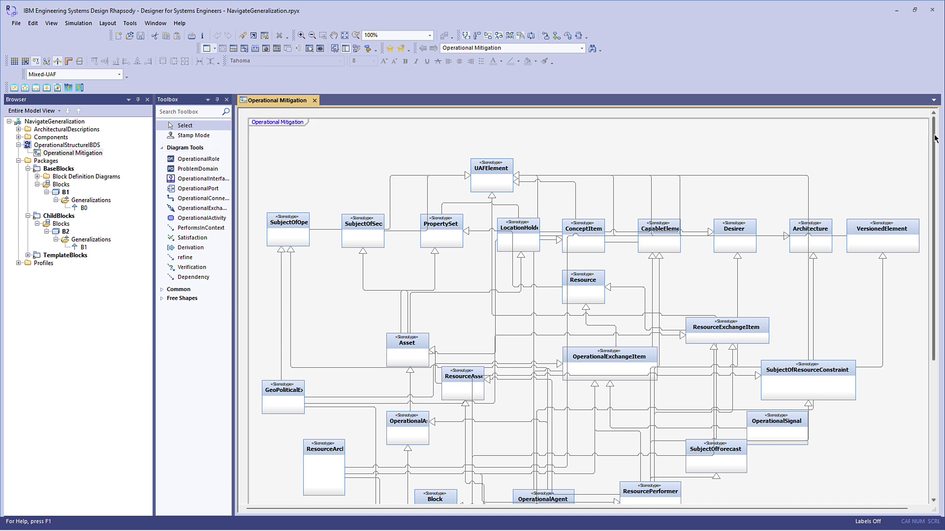
{"action": "left_click_drag", "start_coordinate": [936, 138], "coordinate": [941, 257]}
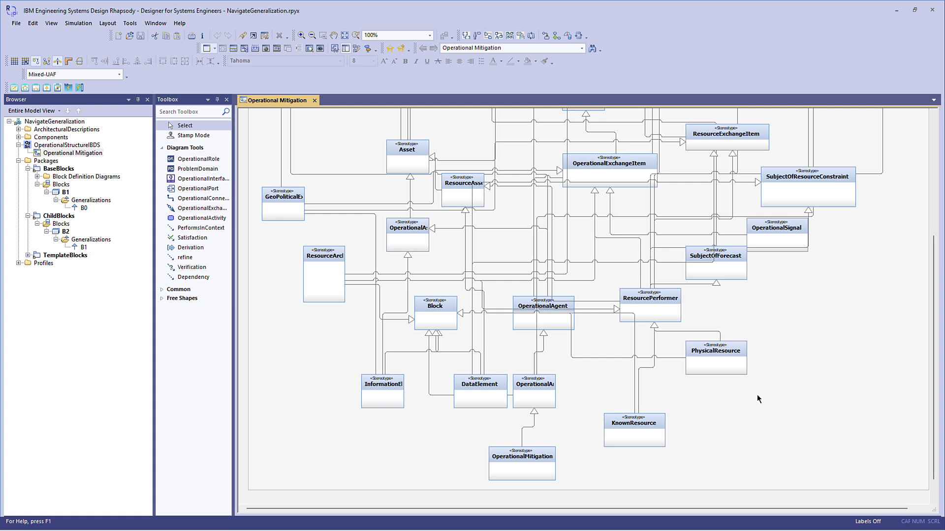
Step: Locate OperationalMitigation in the Browser and expand its Generalizations to show OperationalArchitecture
{"action": "left_click", "coordinate": [526, 474]}
{"action": "key", "text": "ctrl+l"}
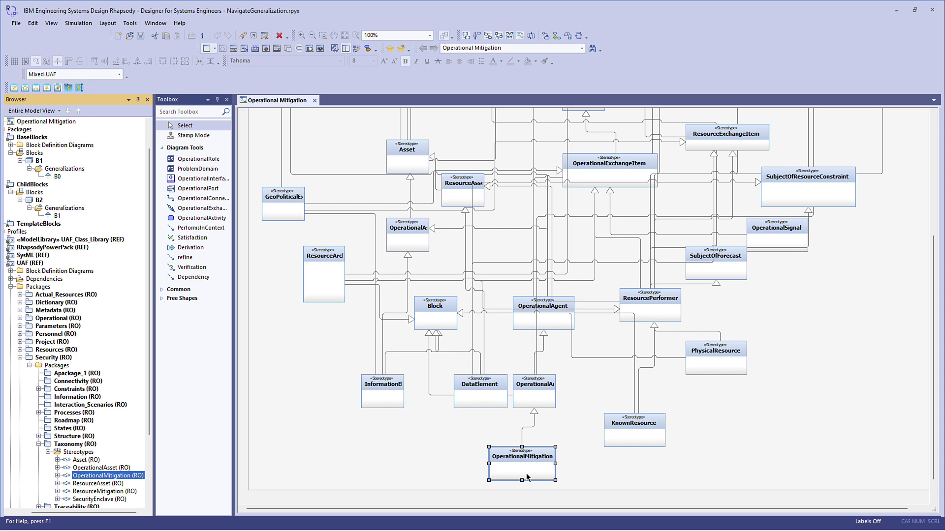
{"action": "left_click", "coordinate": [57, 475]}
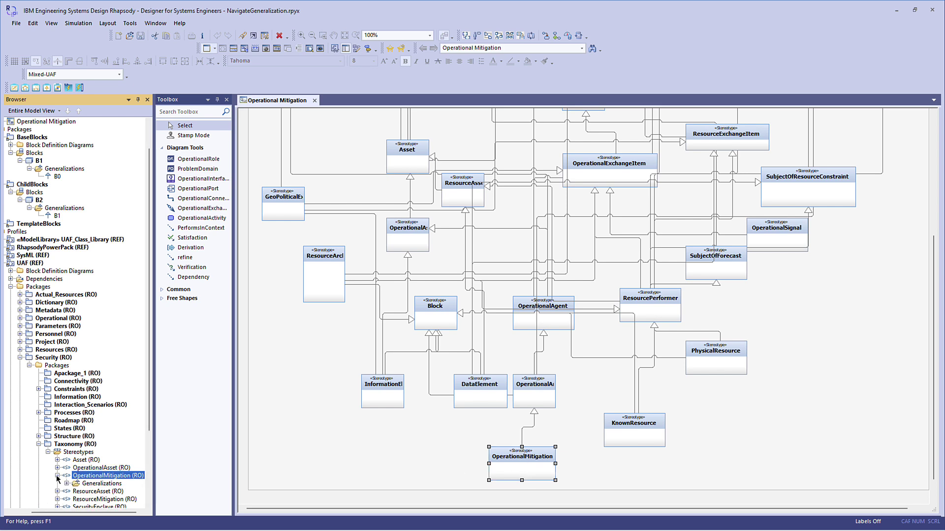
{"action": "left_click", "coordinate": [66, 484]}
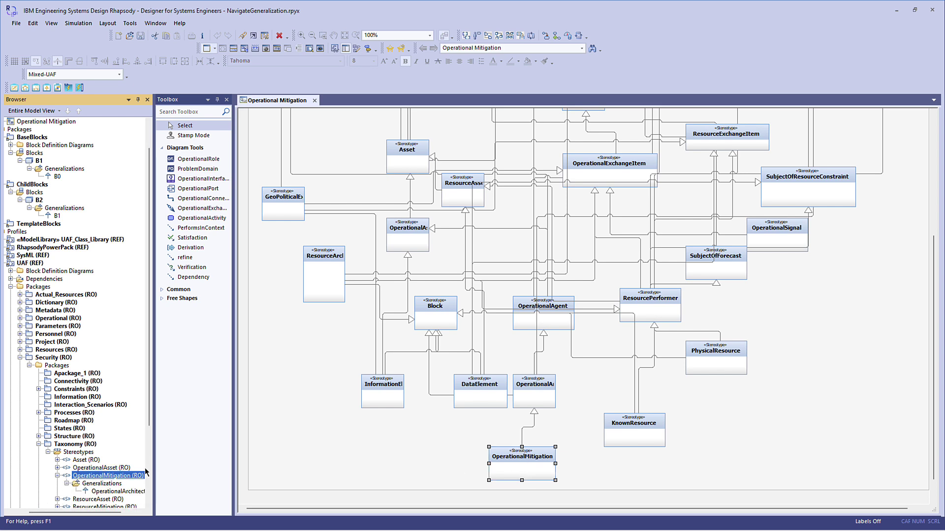
{"action": "left_click_drag", "start_coordinate": [152, 460], "coordinate": [185, 461]}
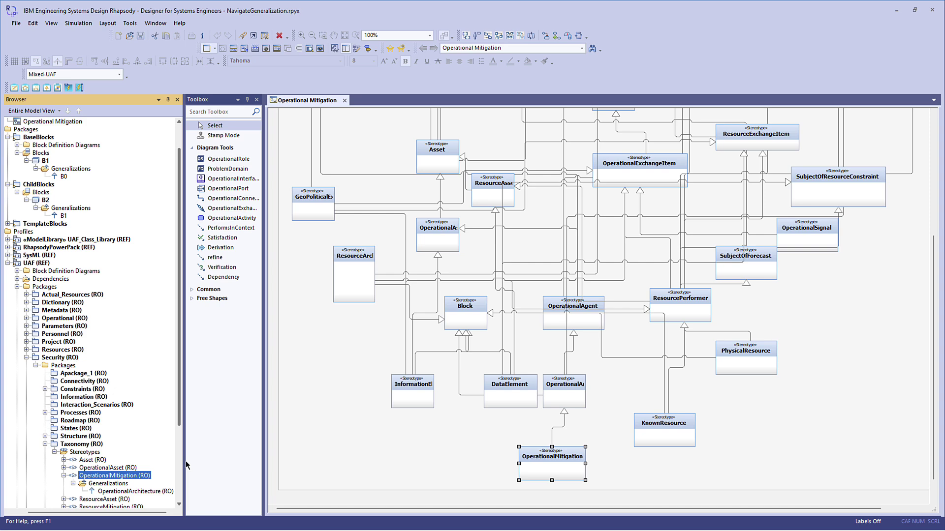
Step: Use Power Pack > Navigate to Base on the generalization to locate OperationalArchitecture
{"action": "right_click", "coordinate": [146, 491]}
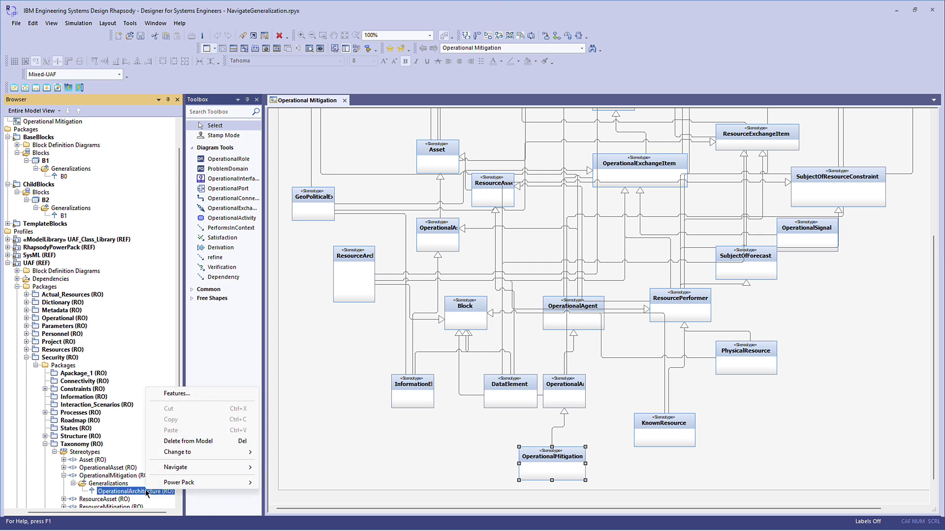
{"action": "mouse_move", "coordinate": [234, 484]}
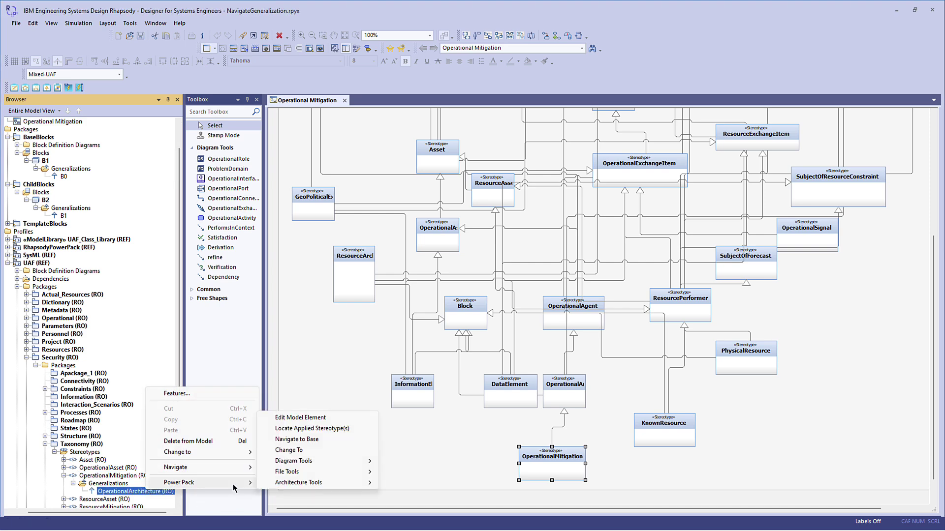
{"action": "left_click", "coordinate": [321, 439]}
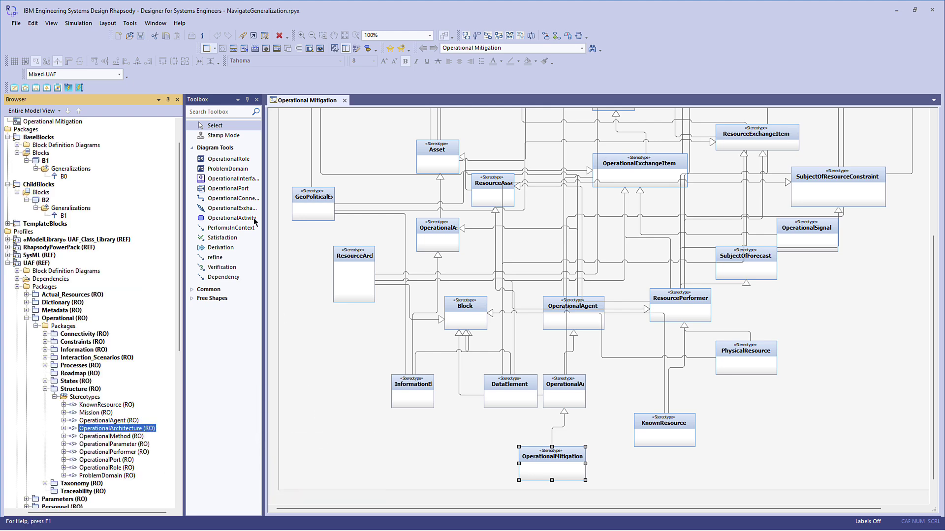
{"action": "left_click", "coordinate": [136, 24]}
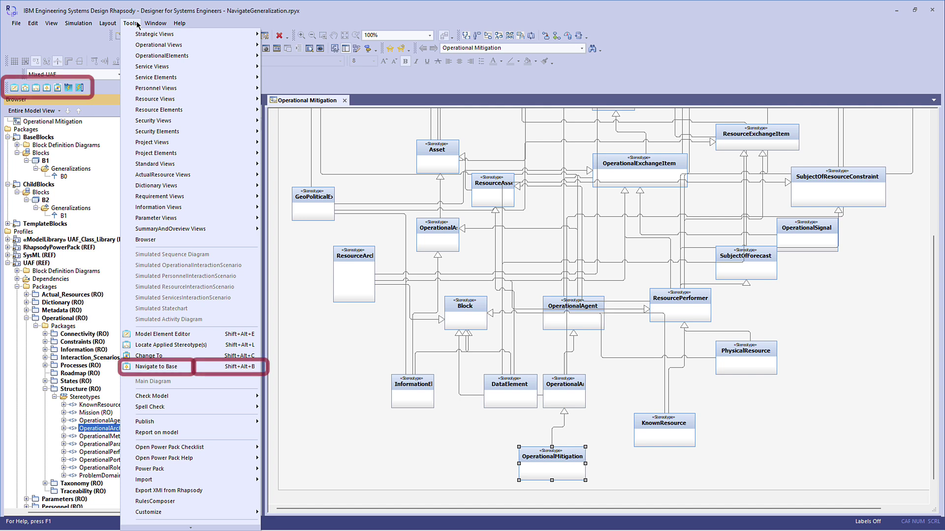
Step: Close the Tools menu to return to the diagram and model tree
{"action": "left_click", "coordinate": [138, 17]}
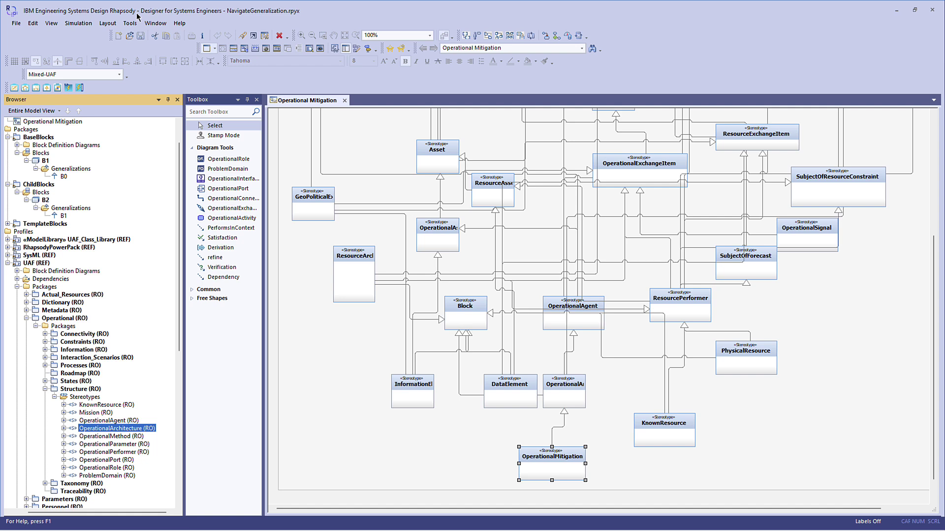
Step: Select OperationalMitigation in the diagram and locate it in the Security Taxonomy tree
{"action": "left_click", "coordinate": [555, 475]}
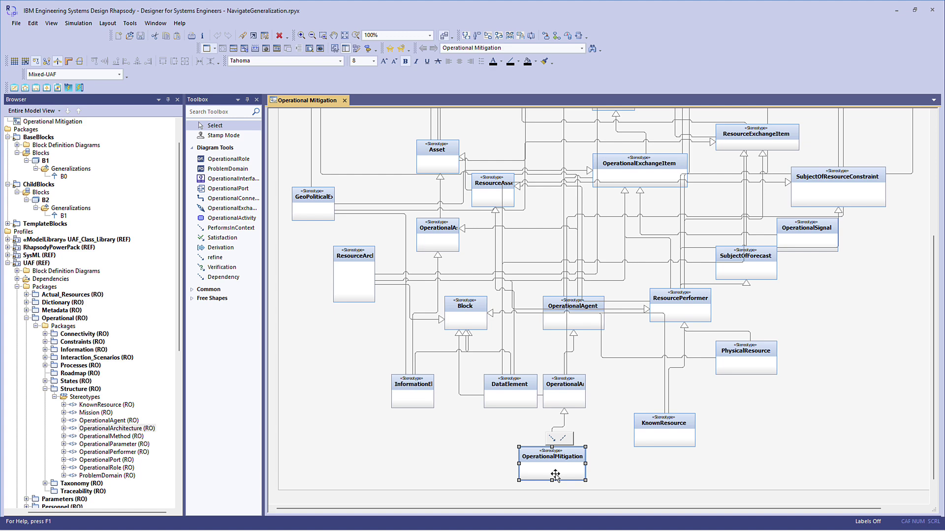
{"action": "key", "text": "ctrl+l"}
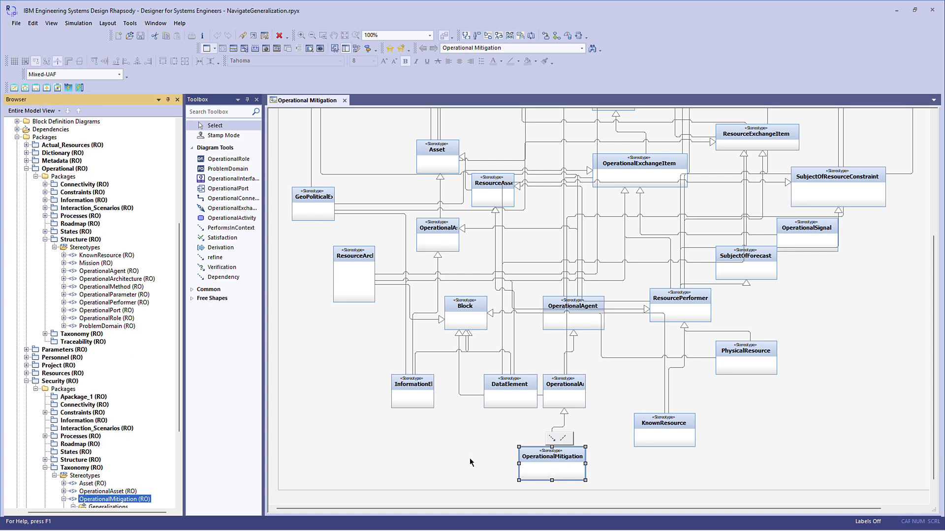
Step: Open Power Pack Browsers > Browse Stereotype Inheritance on the OperationalMitigation stereotype
{"action": "right_click", "coordinate": [149, 499]}
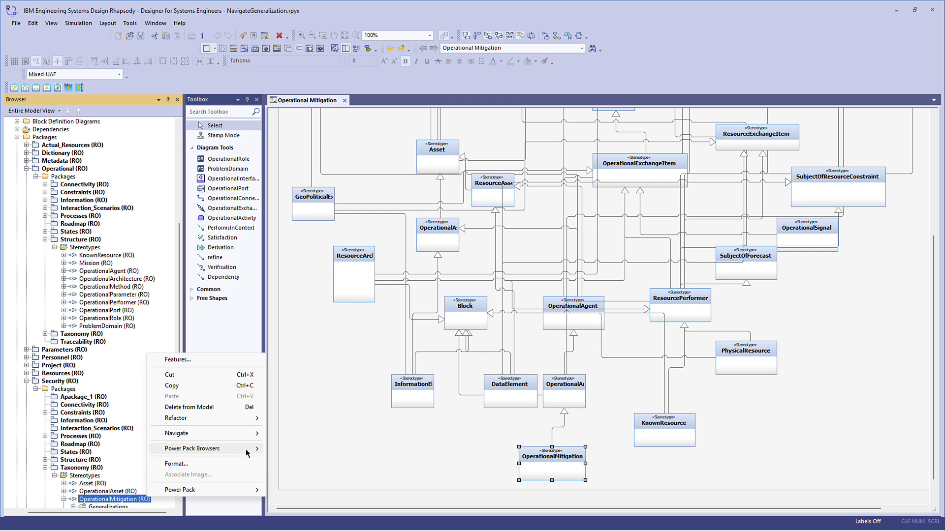
{"action": "mouse_move", "coordinate": [247, 454]}
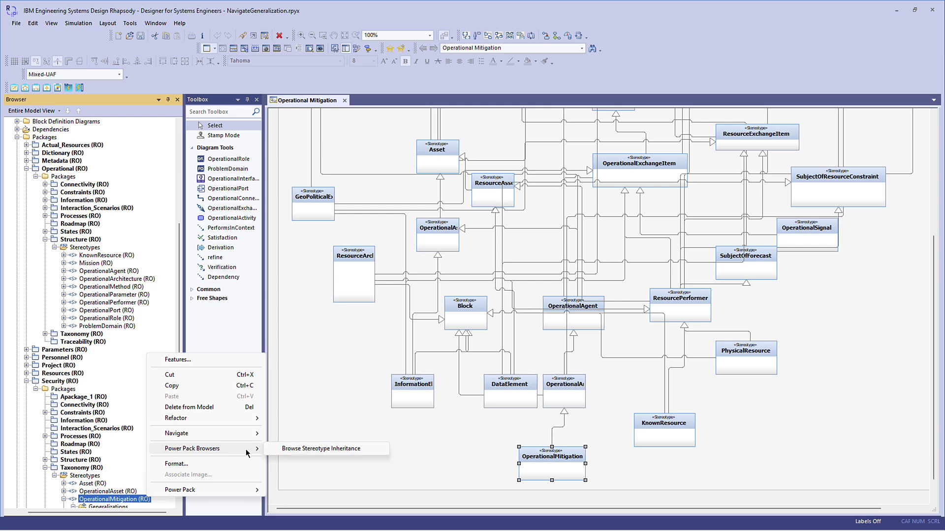
{"action": "left_click", "coordinate": [311, 448]}
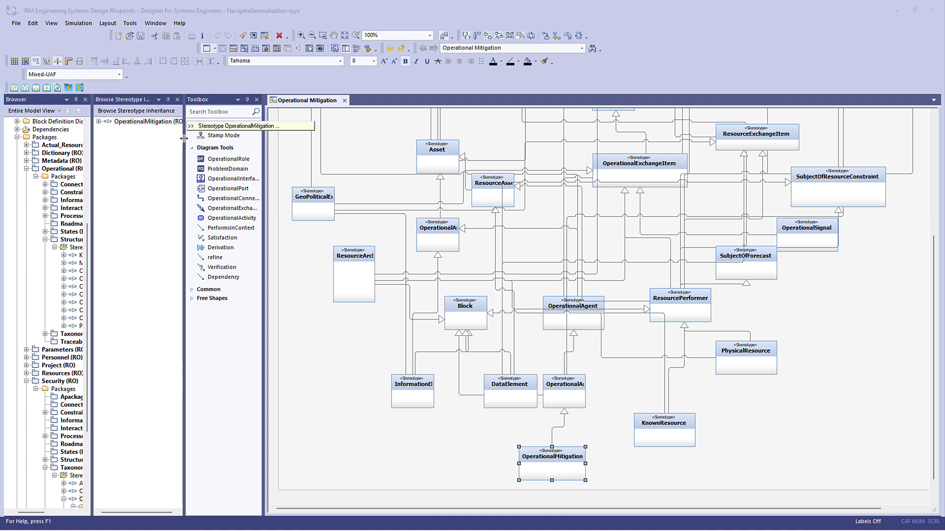
Step: Widen the inheritance pane and expand OperationalMitigation's hierarchy down to UAFElement
{"action": "left_click_drag", "start_coordinate": [184, 140], "coordinate": [199, 139]}
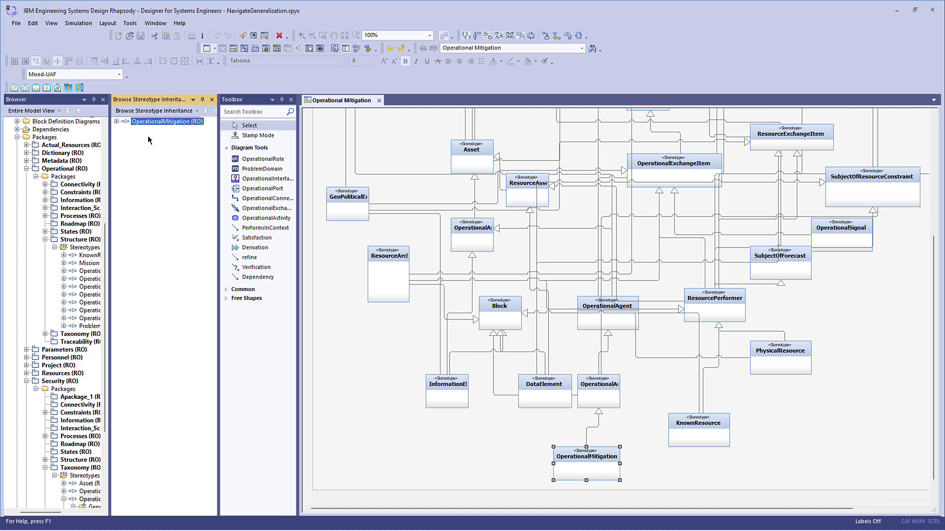
{"action": "left_click", "coordinate": [117, 122]}
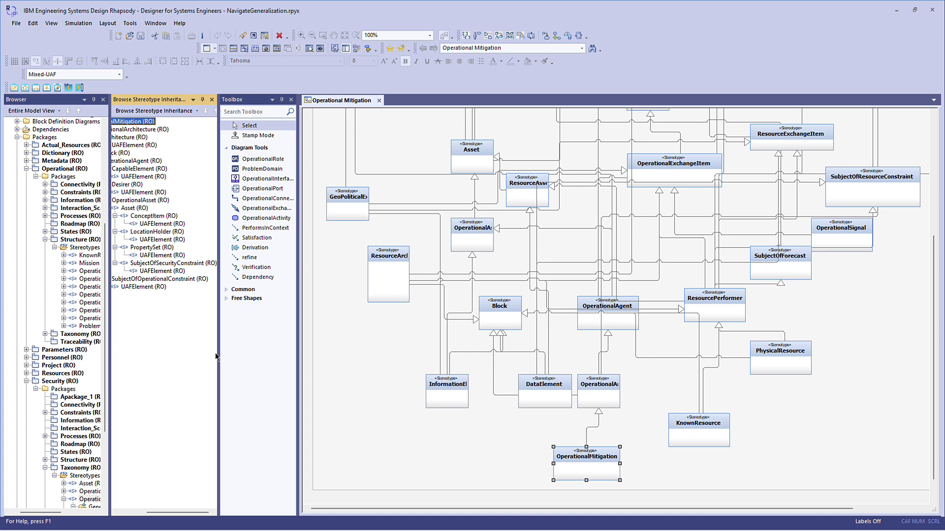
{"action": "left_click_drag", "start_coordinate": [217, 353], "coordinate": [278, 352]}
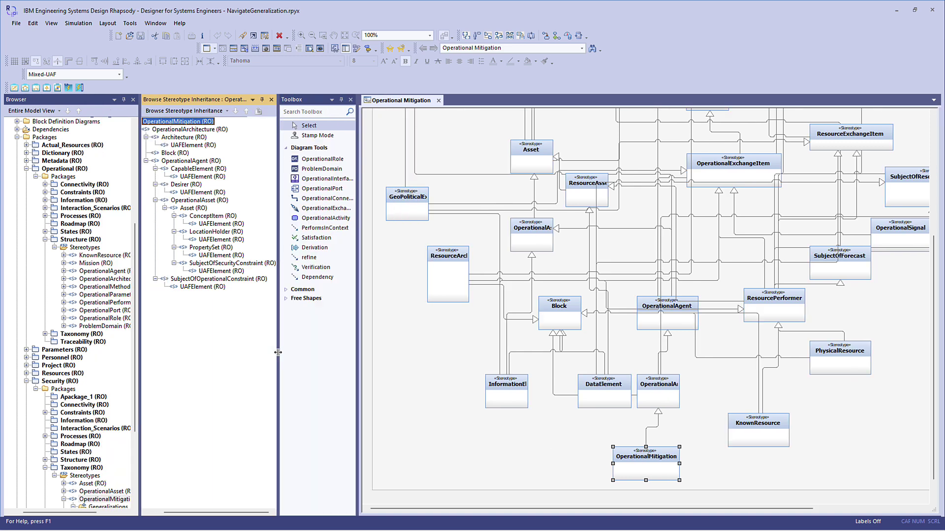